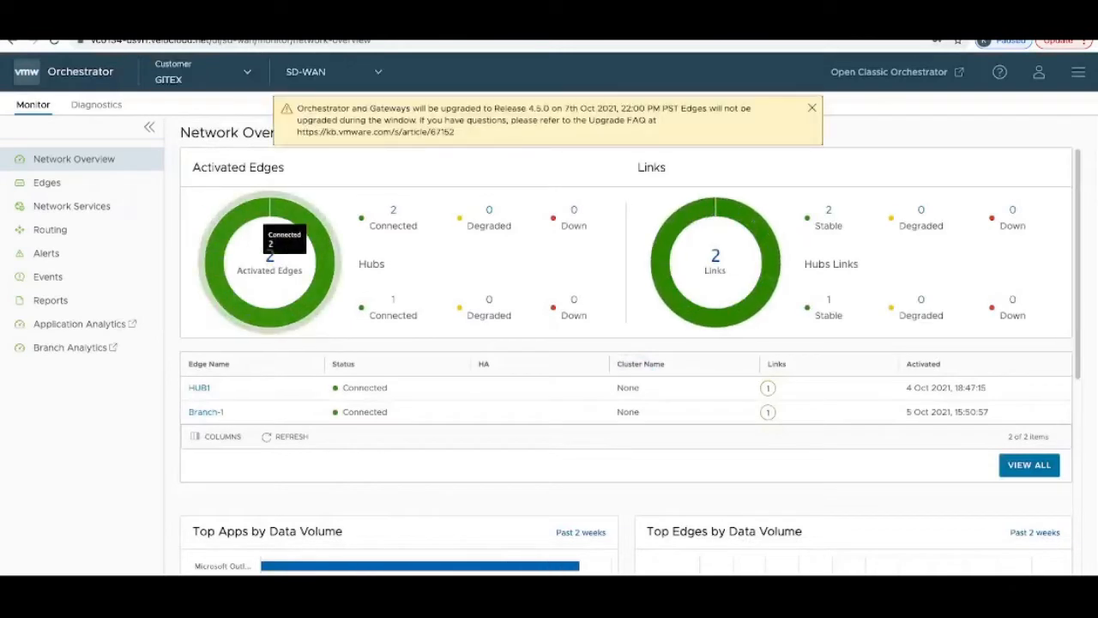
Step: Dismiss the upgrade banner and show the Enterprise Applications list
left_click(812, 108)
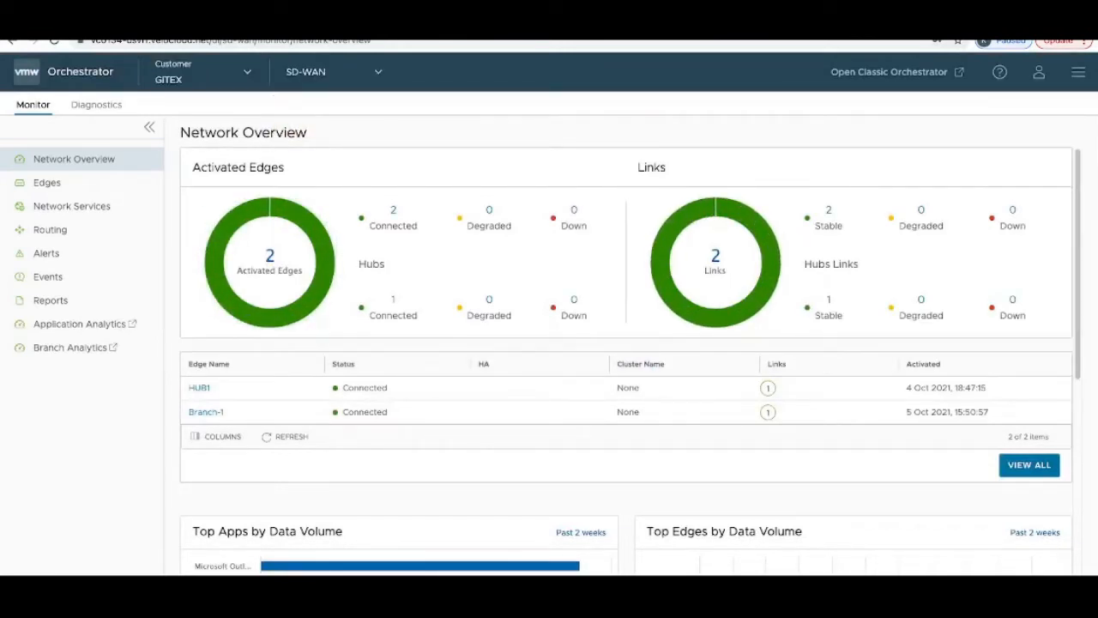
left_click(336, 72)
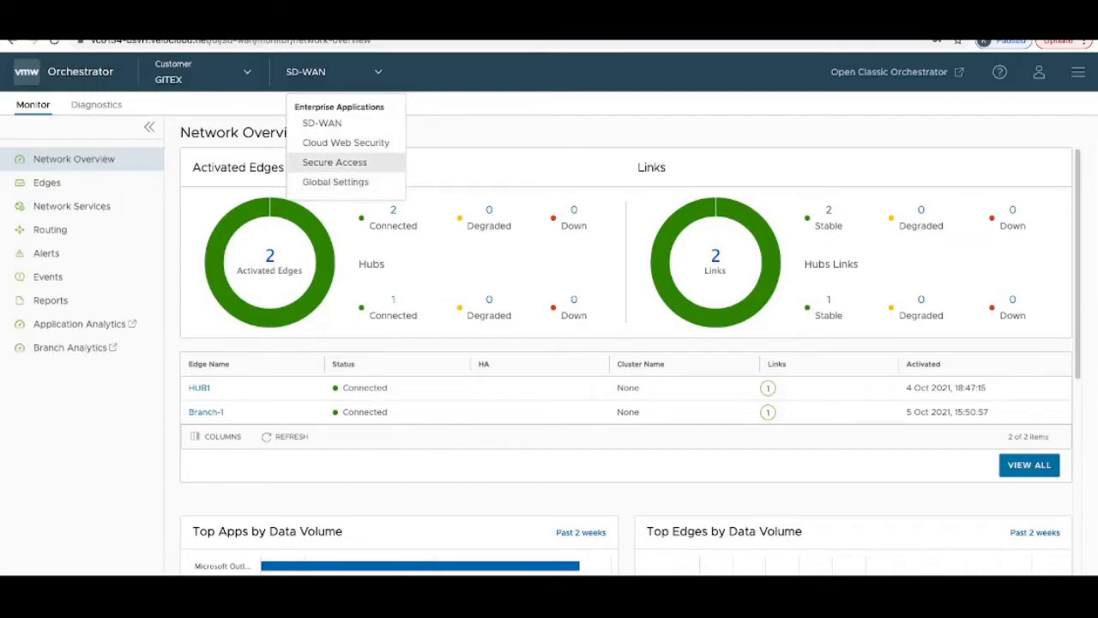
Step: Switch to Secure Access and begin a new Secure Access service
left_click(334, 162)
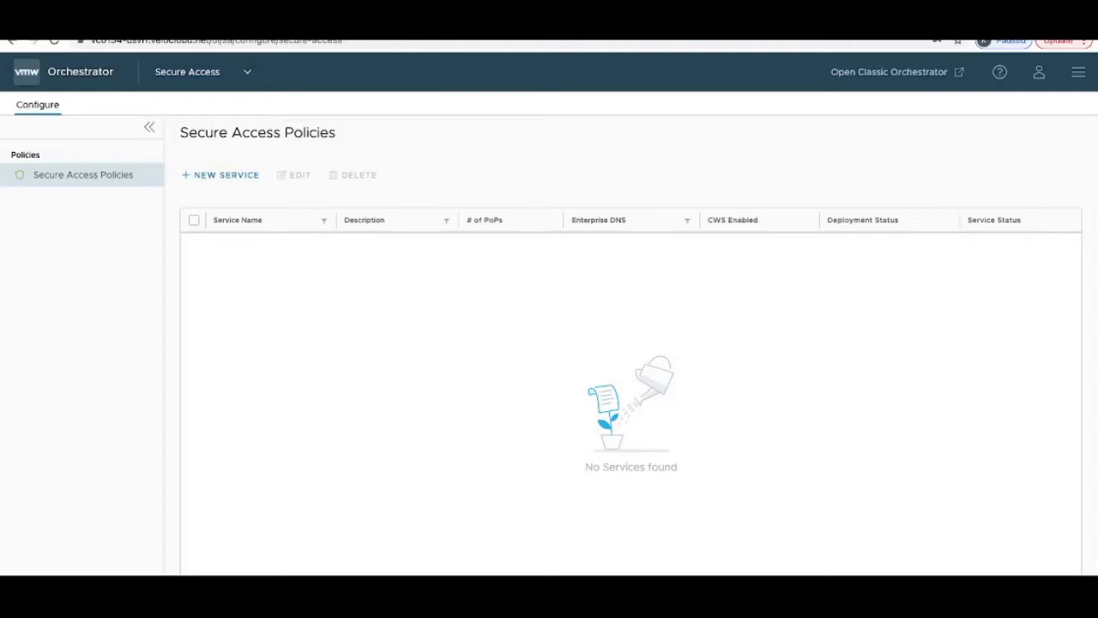
left_click(221, 175)
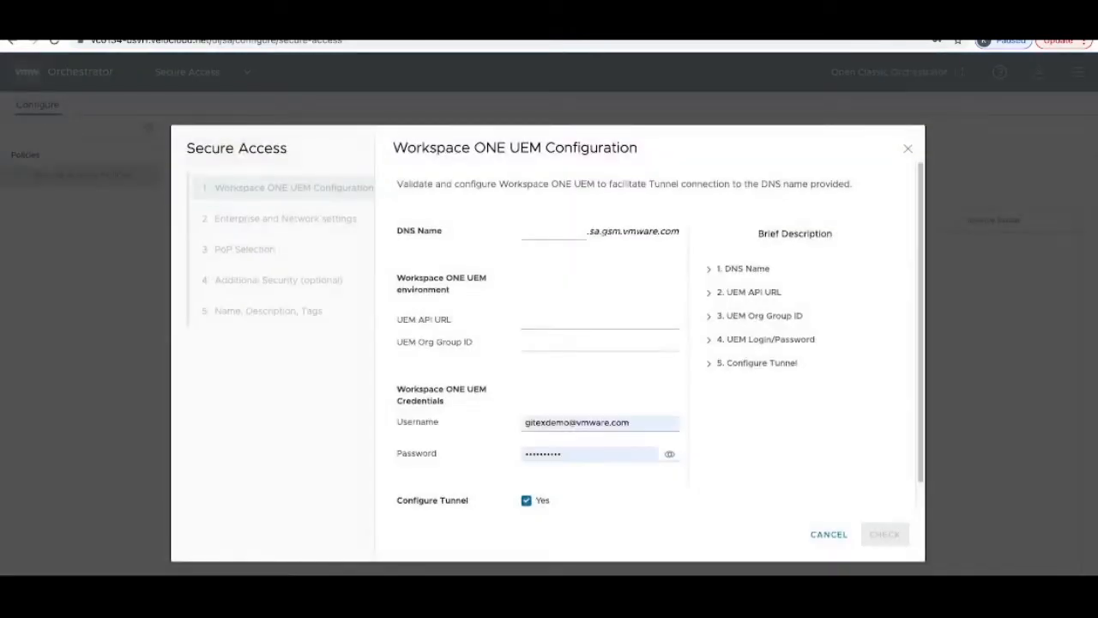
left_click(553, 231)
type("gitex")
left_click(527, 320)
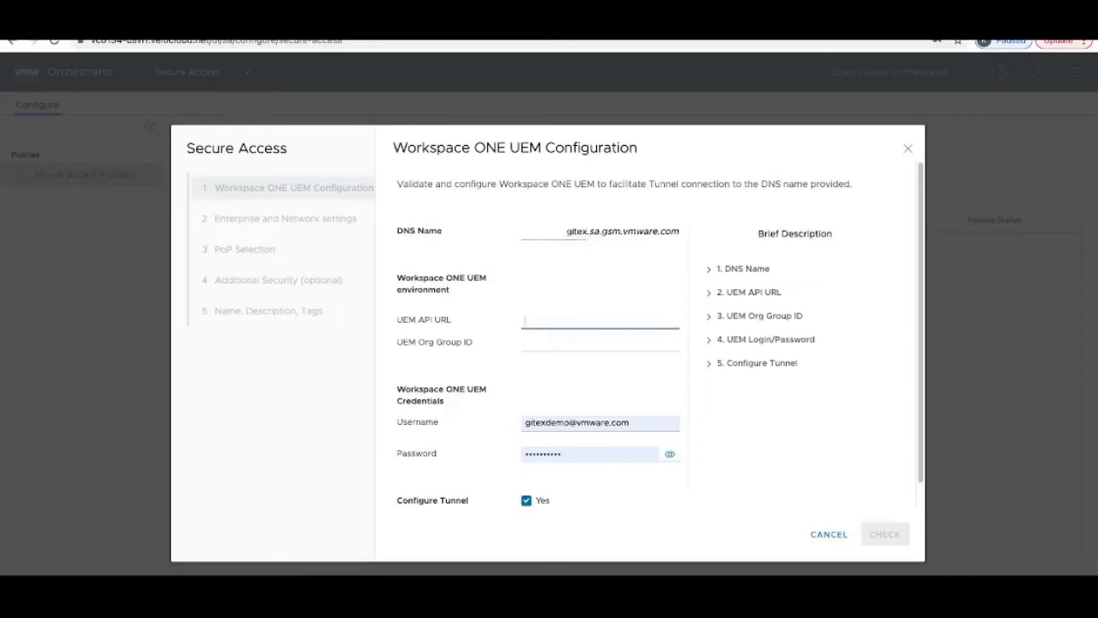
type("https://cn801.awmdm.com")
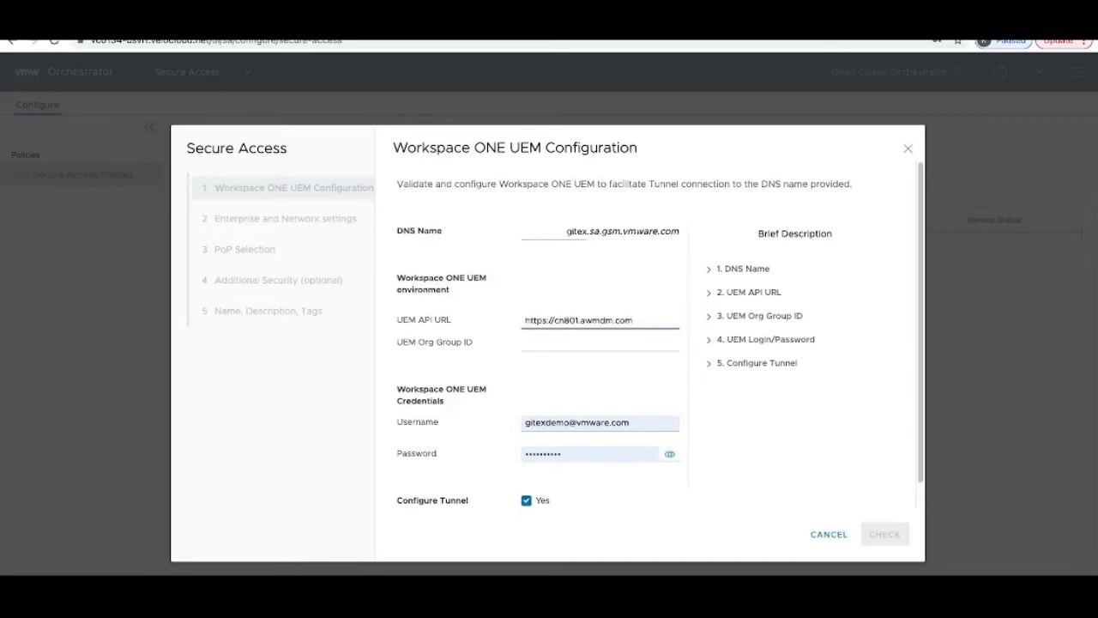
left_click(527, 343)
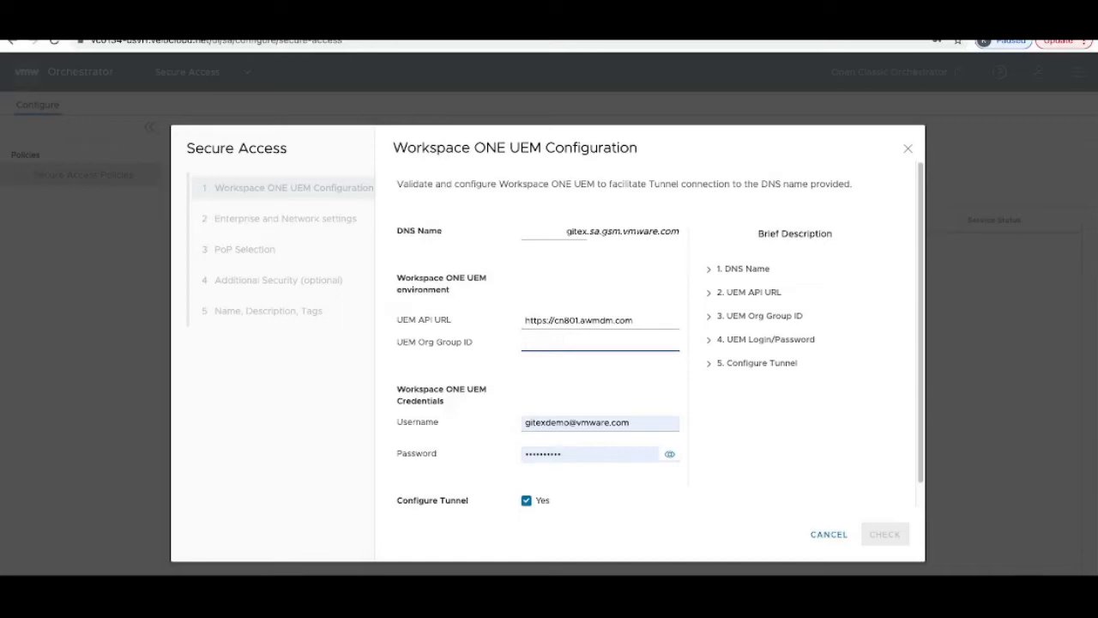
type("gitex")
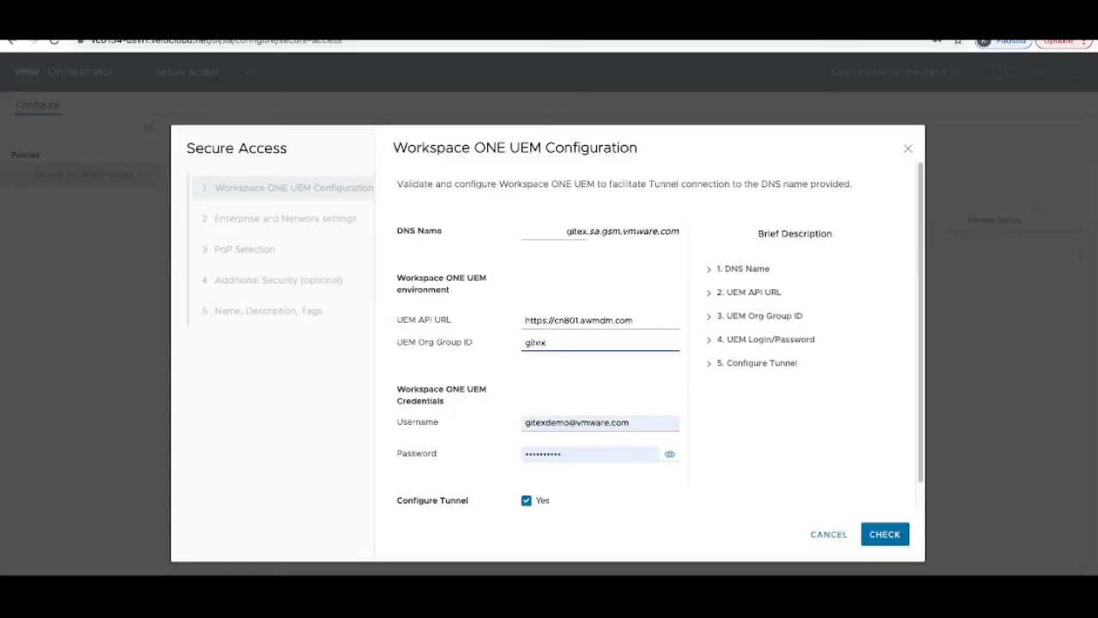
left_click(884, 534)
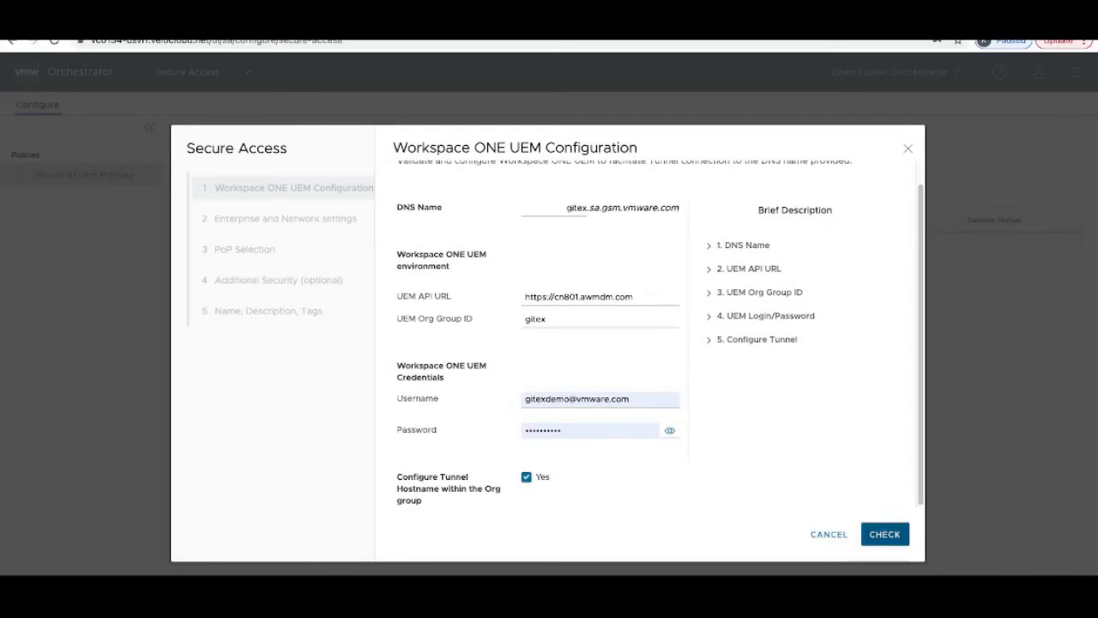
Step: Strip the e-mail domain from the UEM username and re-validate the UEM configuration
left_click(885, 534)
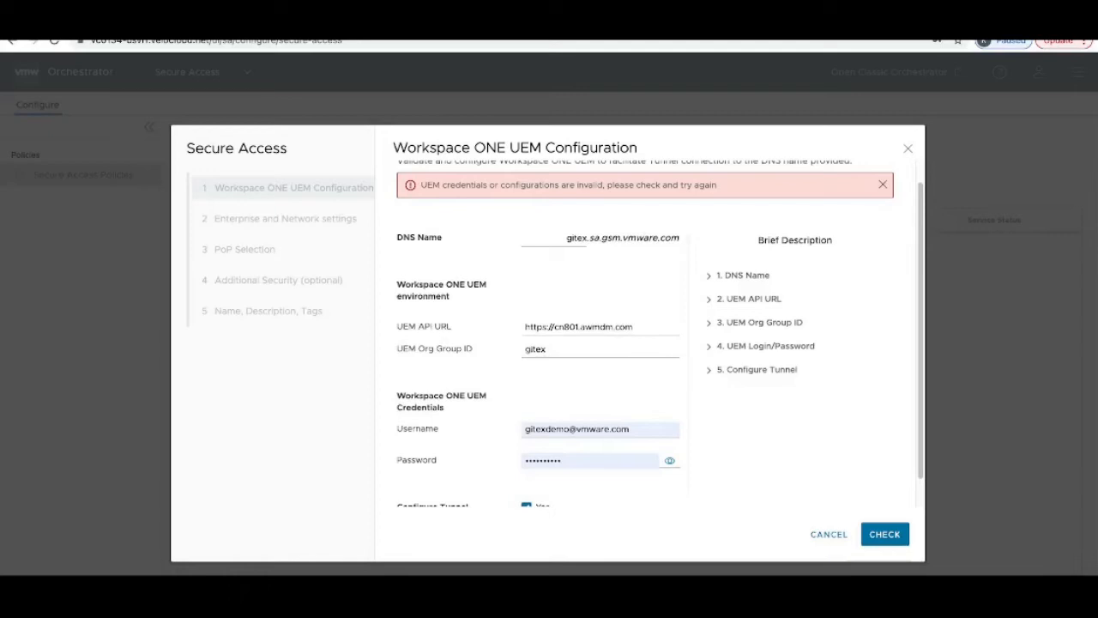
left_click(633, 429)
key("BackSpace")
key("BackSpace")
key("BackSpace")
key("BackSpace")
key("BackSpace")
key("BackSpace")
key("BackSpace")
key("BackSpace")
key("BackSpace")
key("BackSpace")
key("BackSpace")
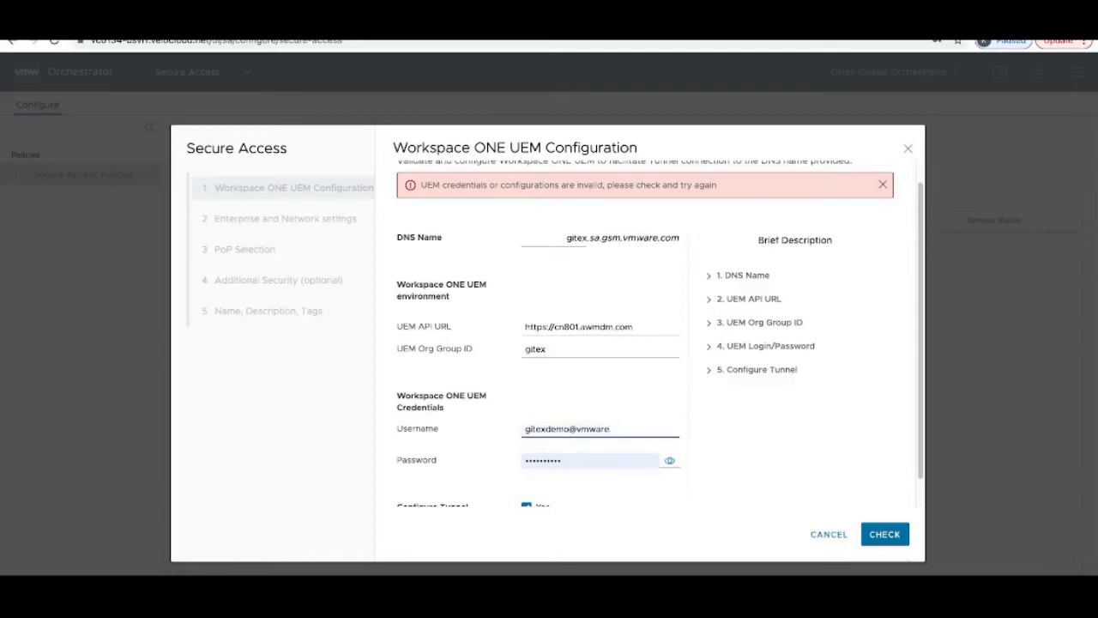
left_click(755, 446)
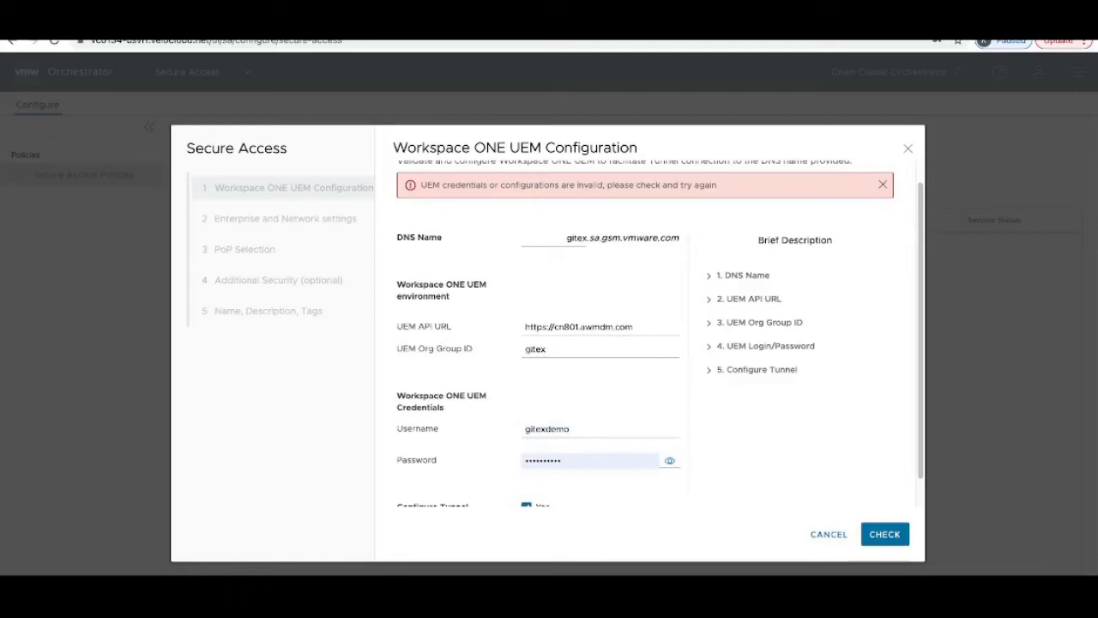
left_click(885, 533)
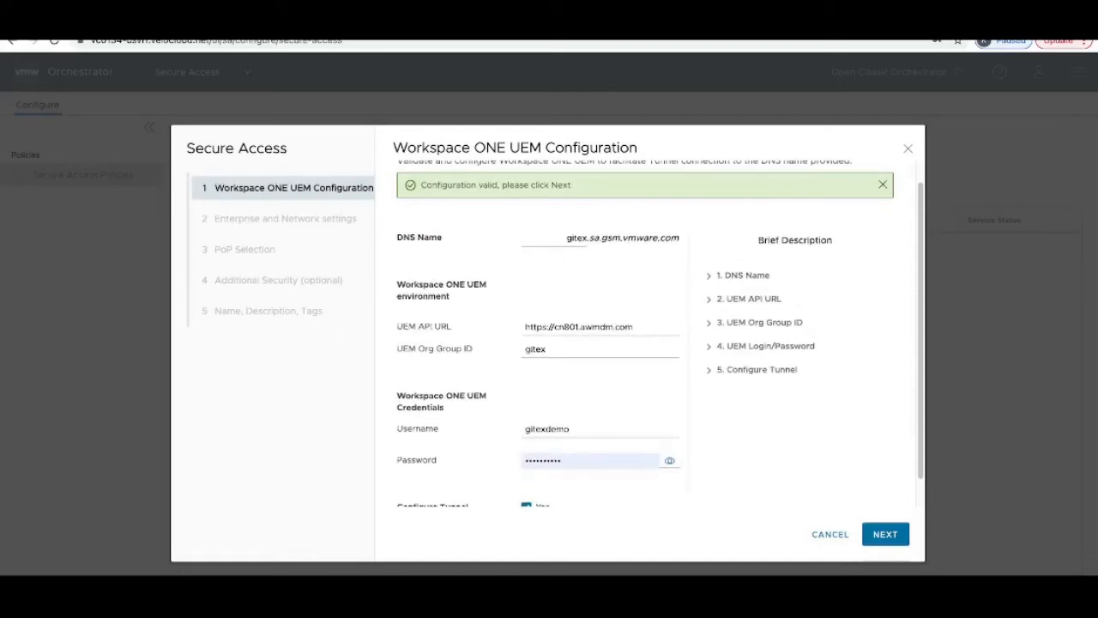
Step: Advance the wizard to the Enterprise and Network settings step
scroll(645, 343, "down", 1)
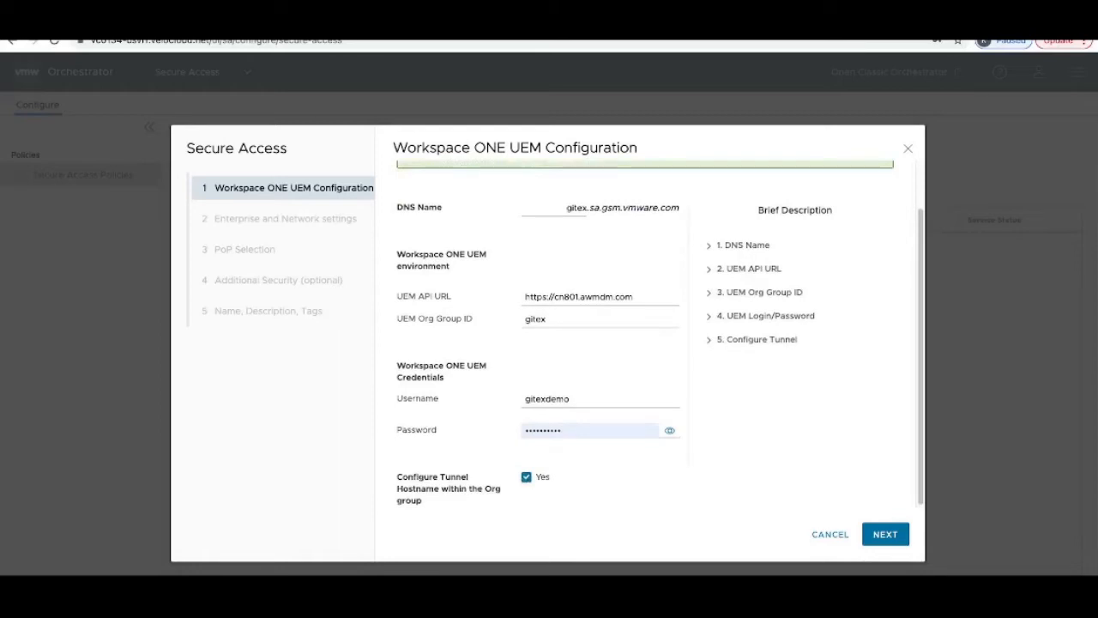
scroll(645, 343, "up", 2)
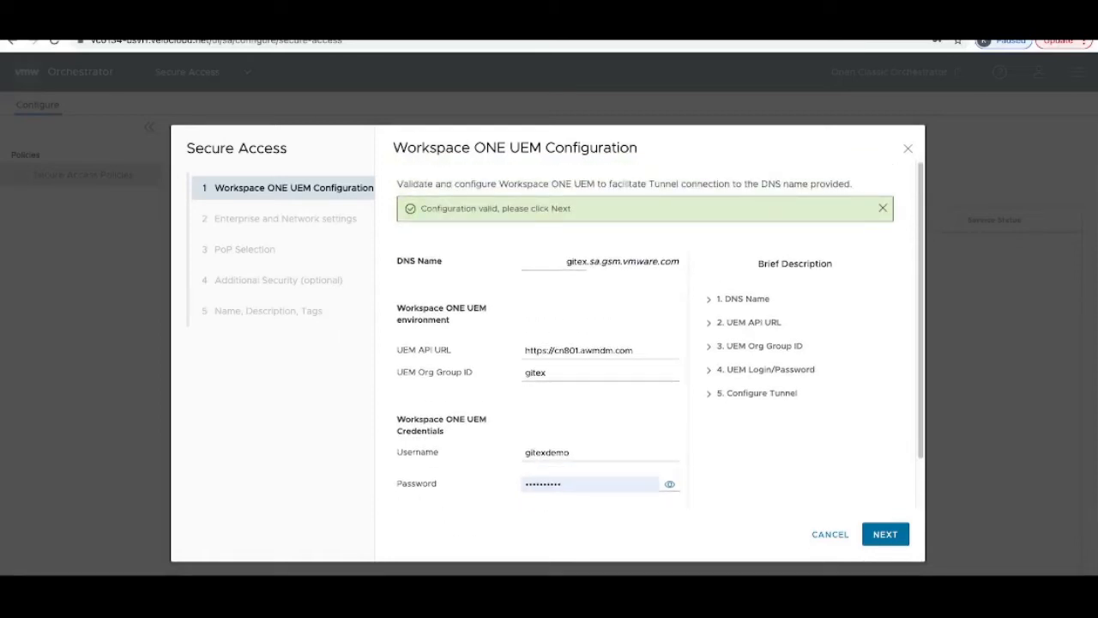
scroll(646, 344, "down", 1)
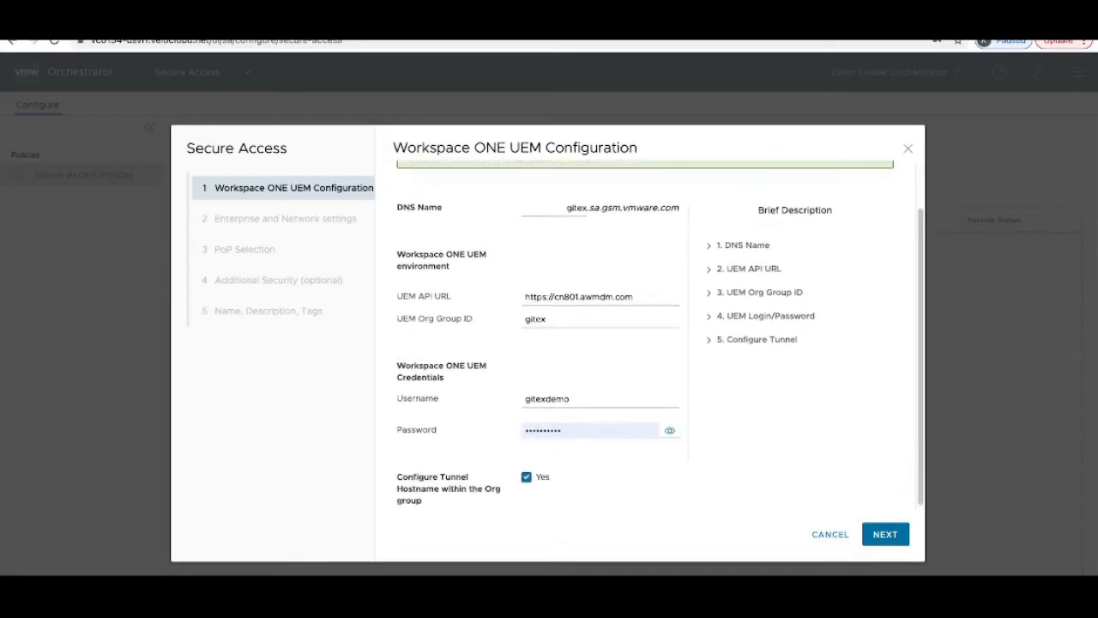
scroll(645, 343, "up", 1)
scroll(645, 343, "down", 1)
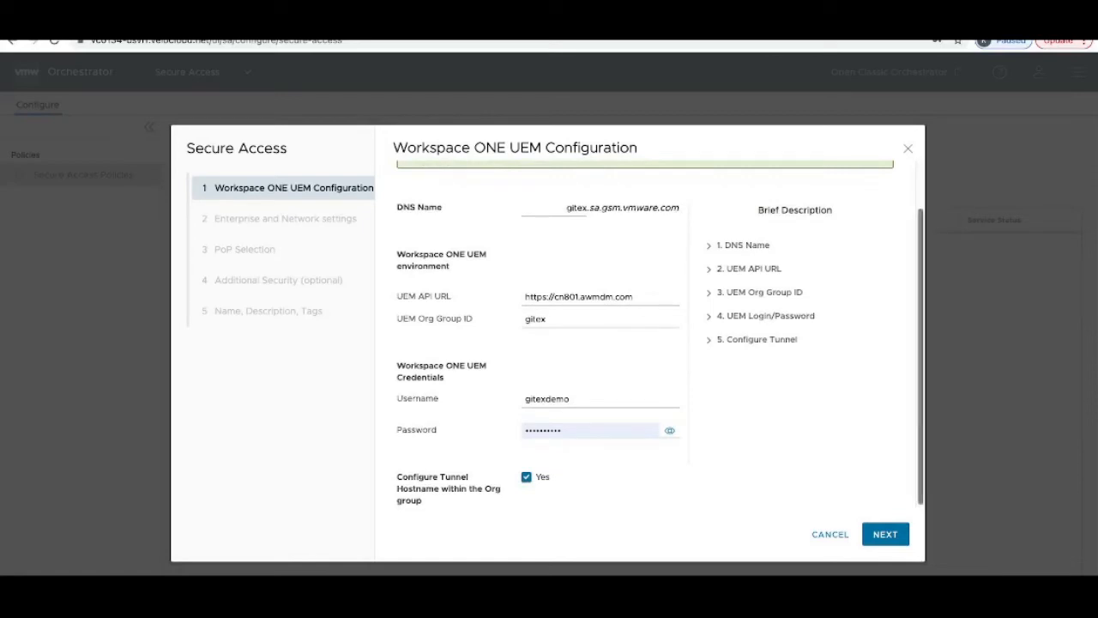
left_click(885, 533)
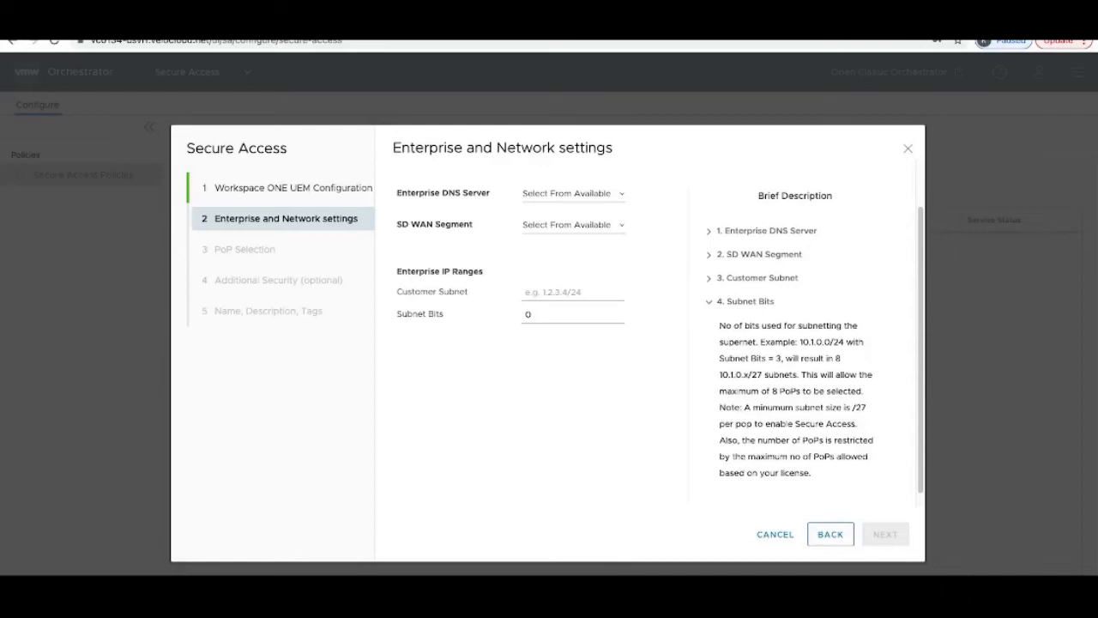
Step: Choose Google as the enterprise DNS server
left_click(573, 194)
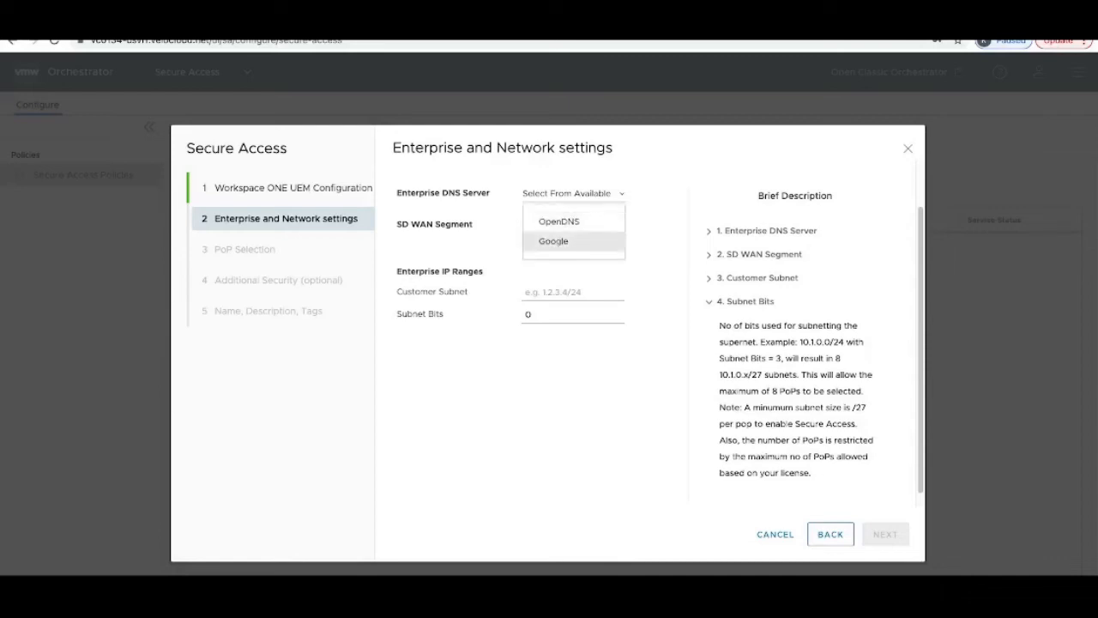
left_click(553, 241)
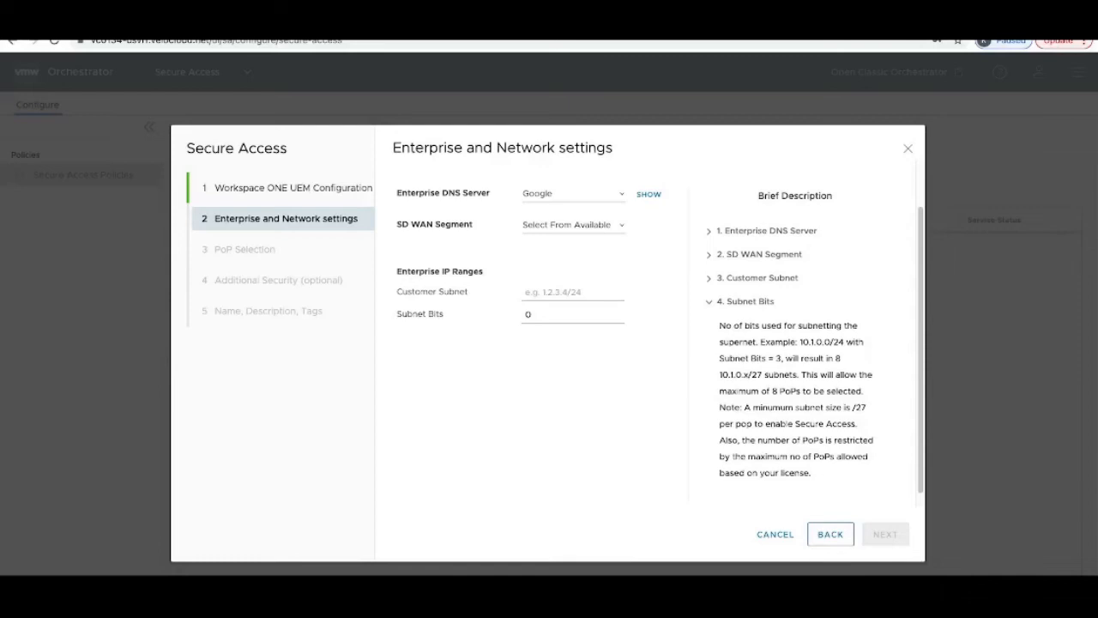
left_click(574, 193)
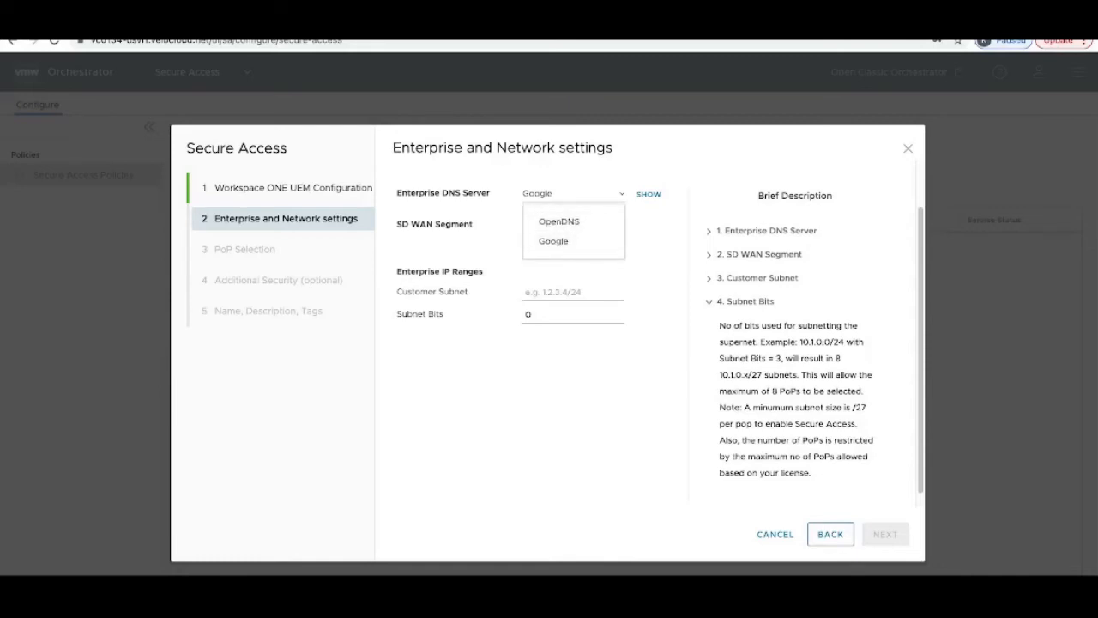
left_click(574, 194)
Step: Set the SD-WAN segment to Global Segment
left_click(573, 225)
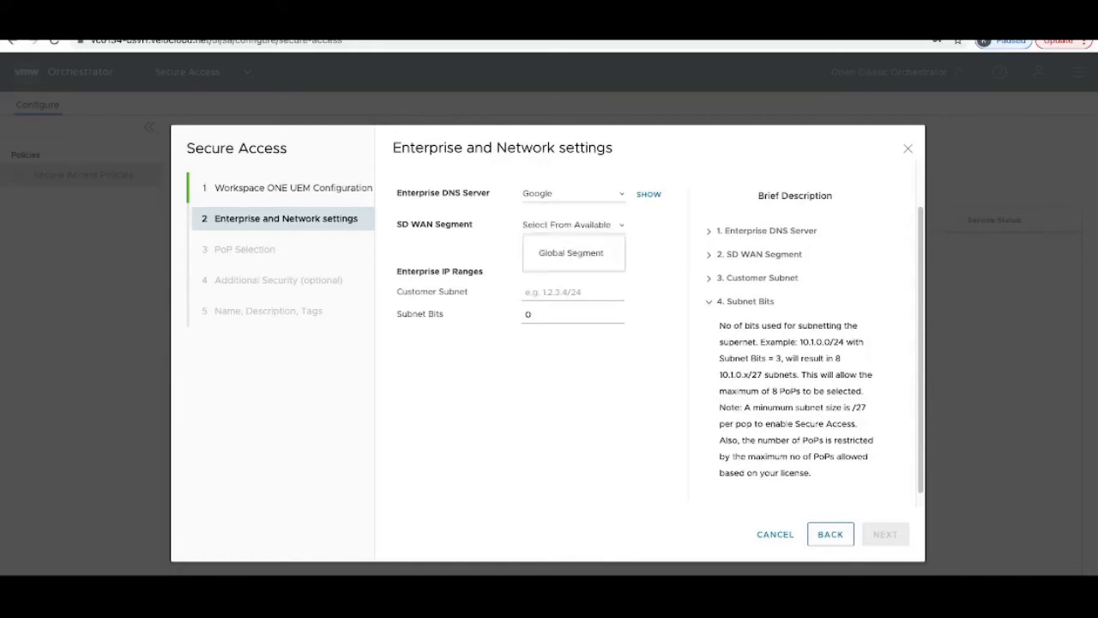
left_click(570, 253)
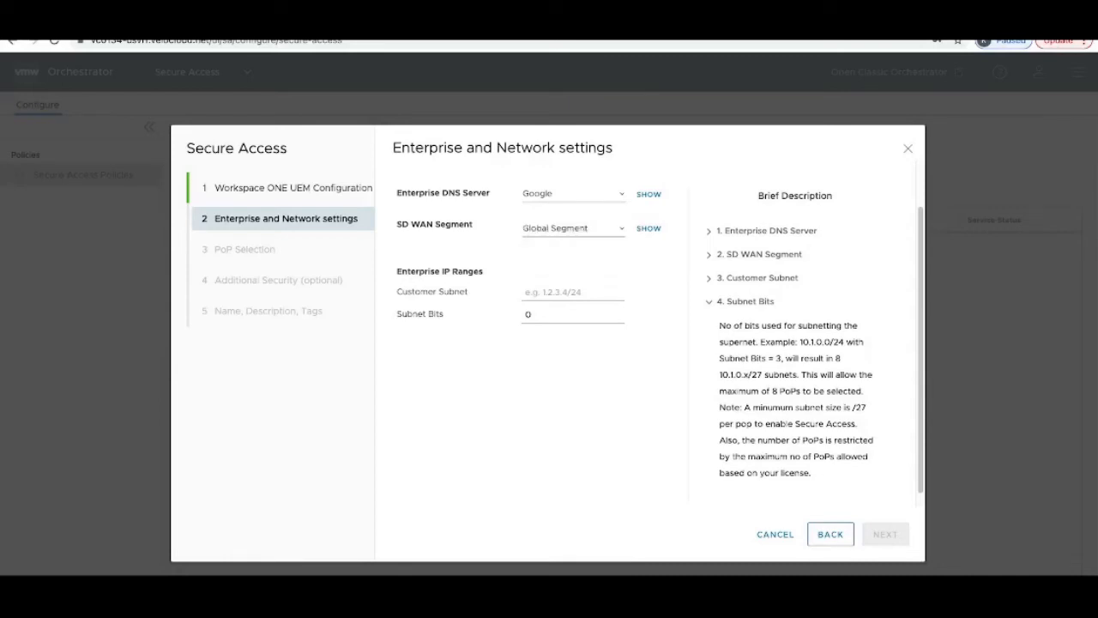
left_click(573, 227)
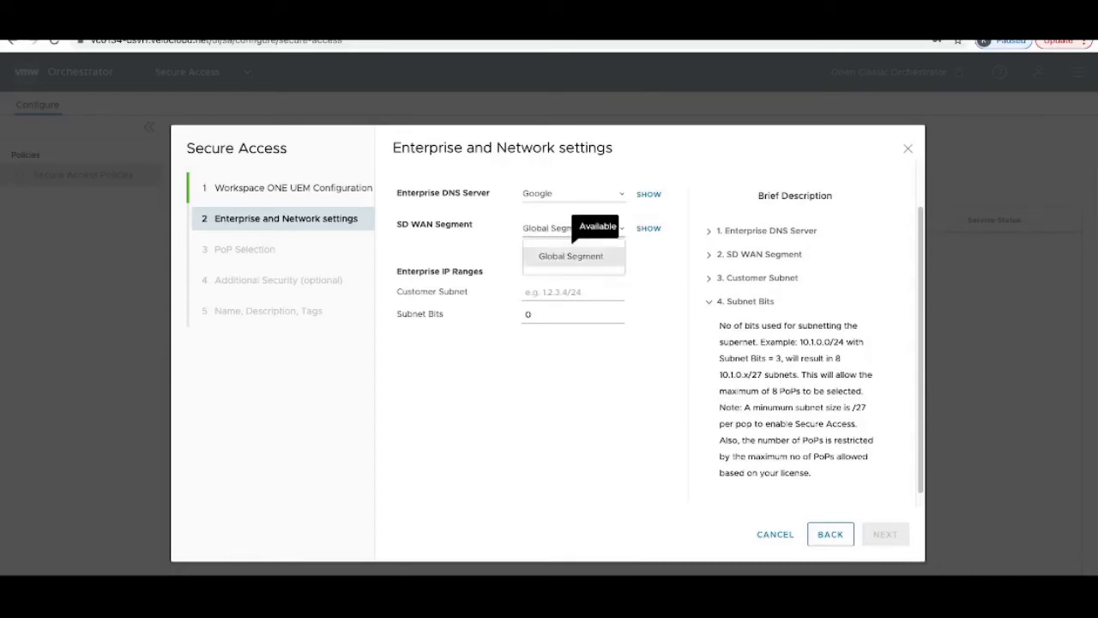
left_click(571, 254)
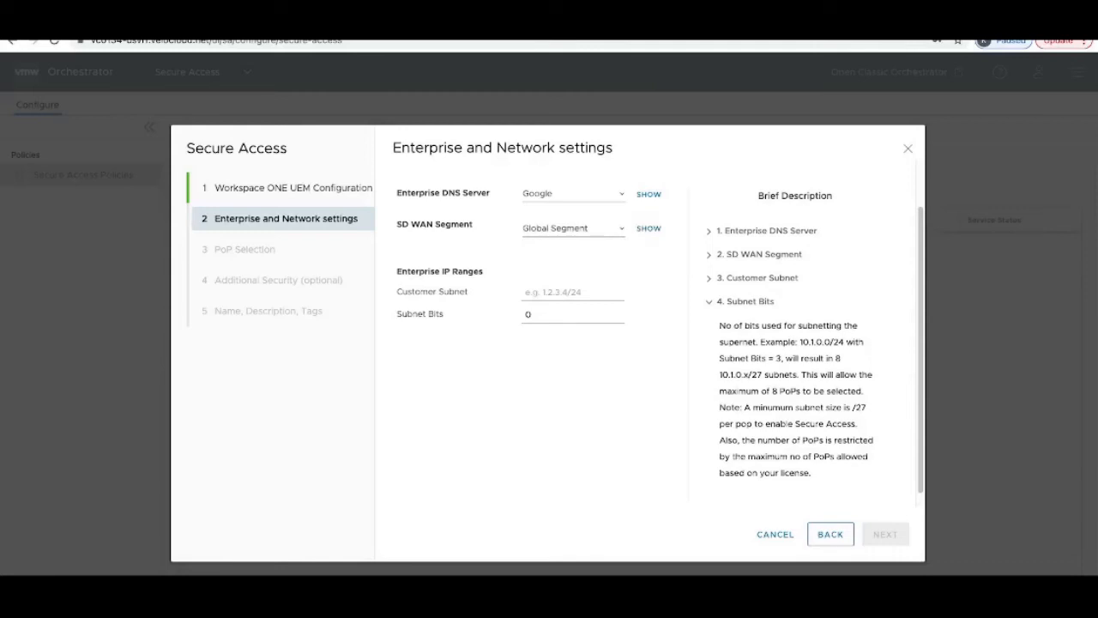
left_click(573, 228)
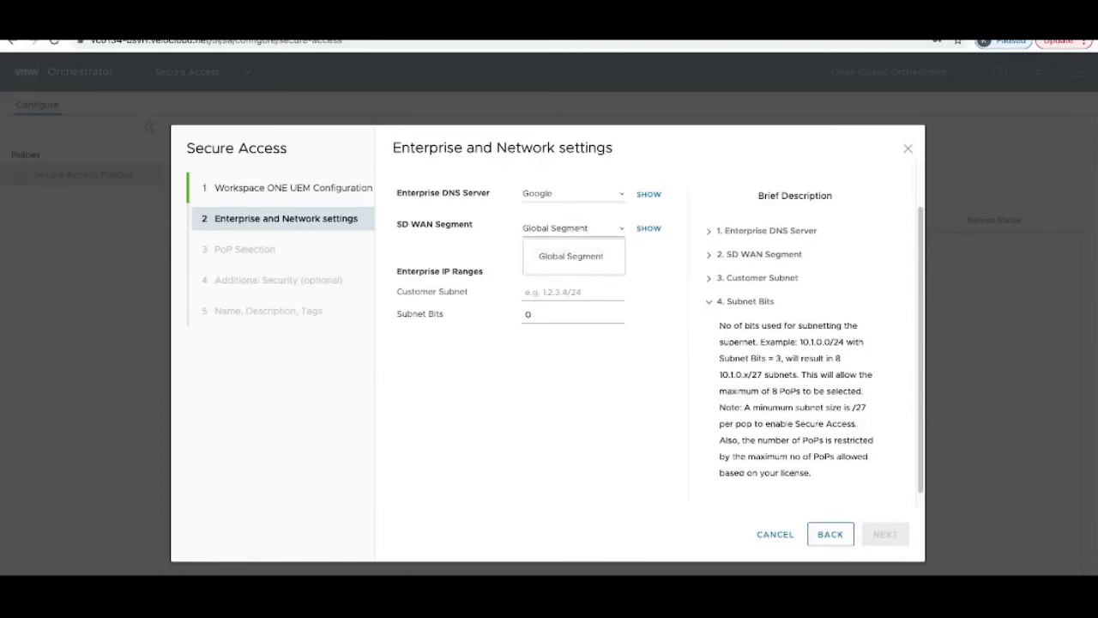
left_click(572, 293)
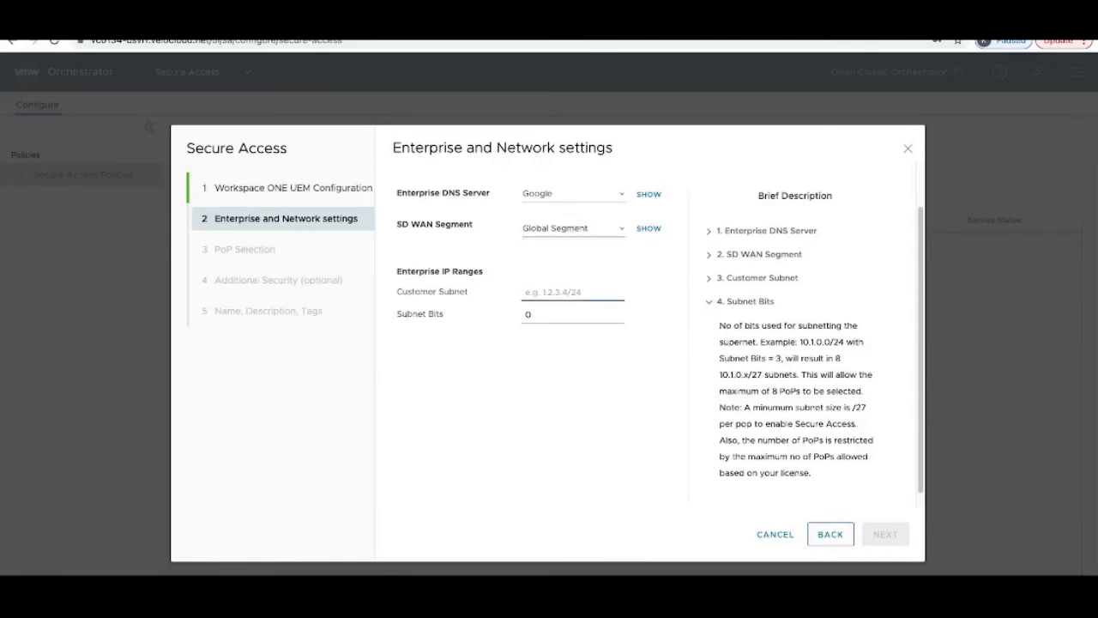
Step: Enter customer subnet 10.10.2.0/24 and raise the subnet bits to 3
type("10.10")
type("/")
type(".")
type("2.0/")
type("24")
left_click(532, 315)
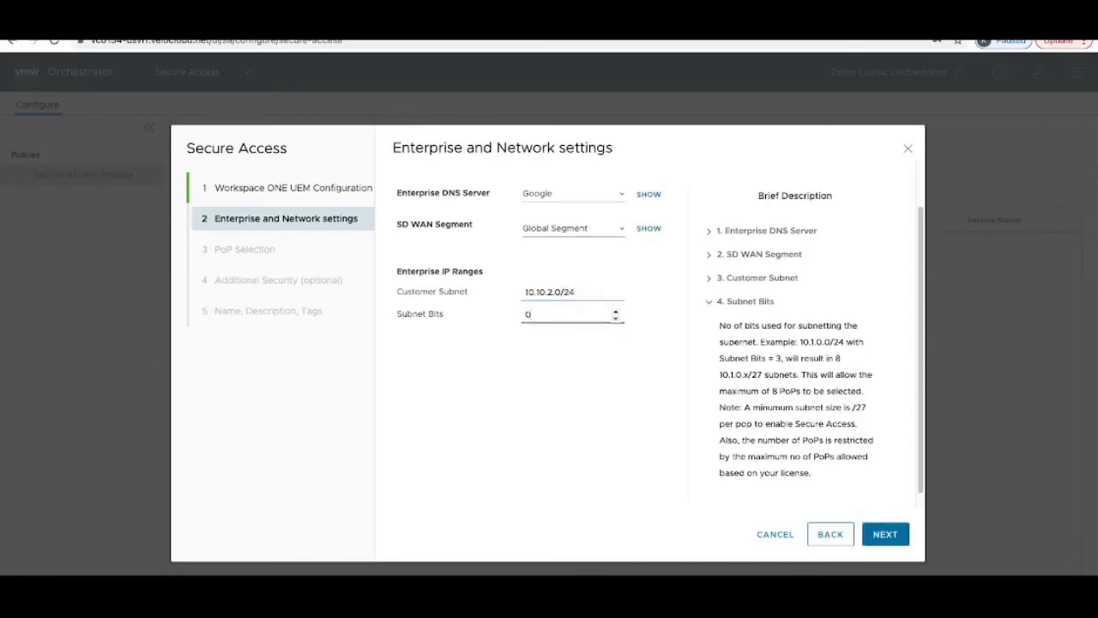
left_click(616, 312)
left_click(616, 311)
left_click(616, 311)
Step: Select London and Frankfurt as the two PoP instances
left_click(886, 534)
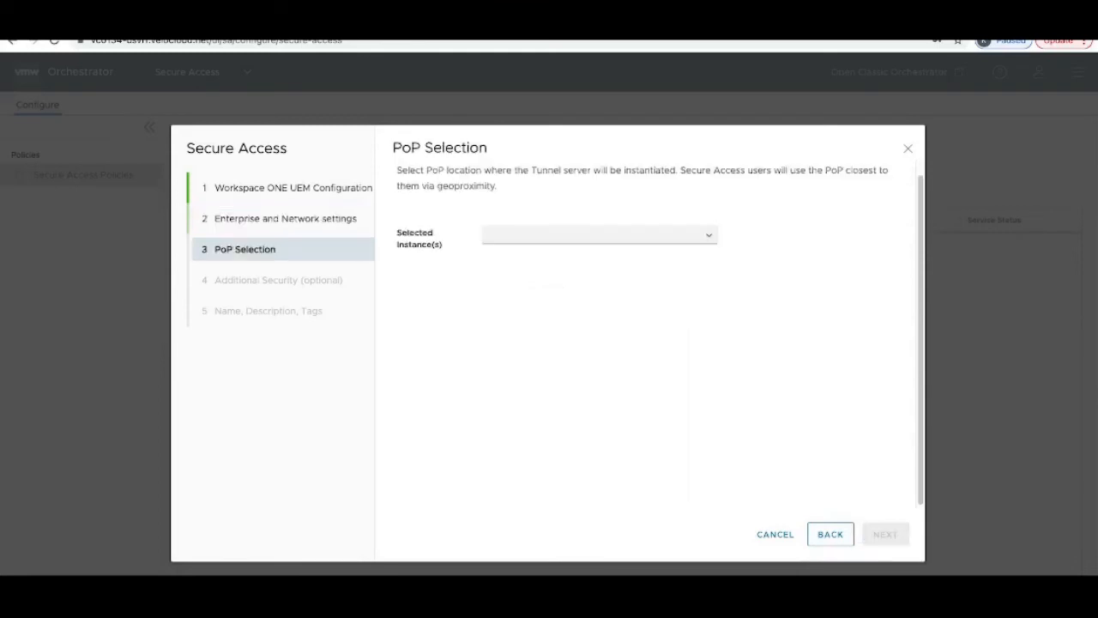
left_click(592, 235)
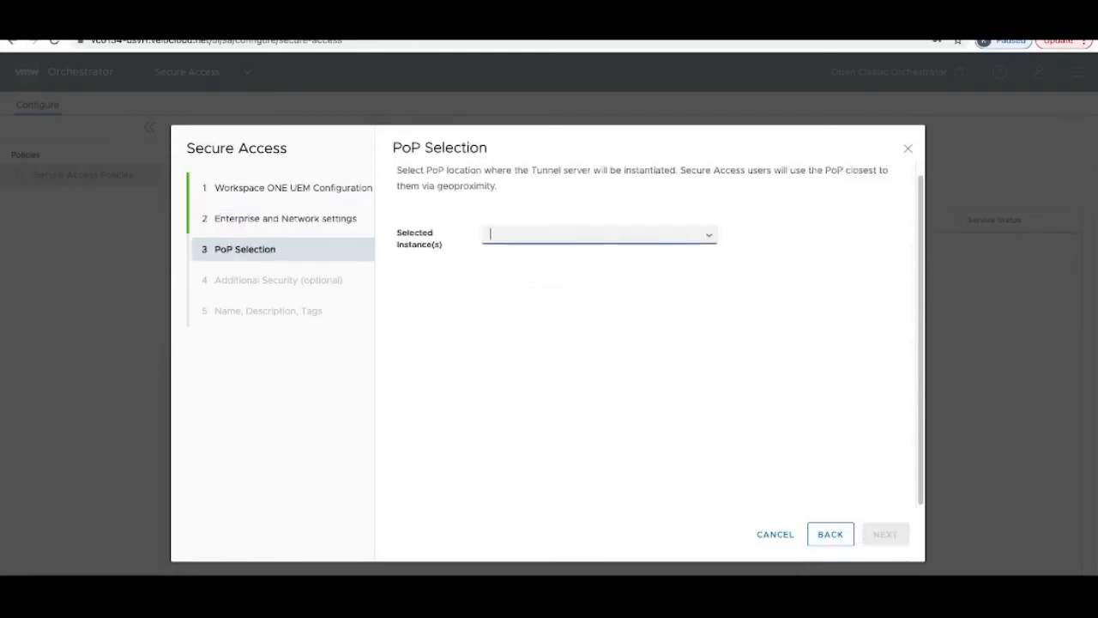
left_click(708, 234)
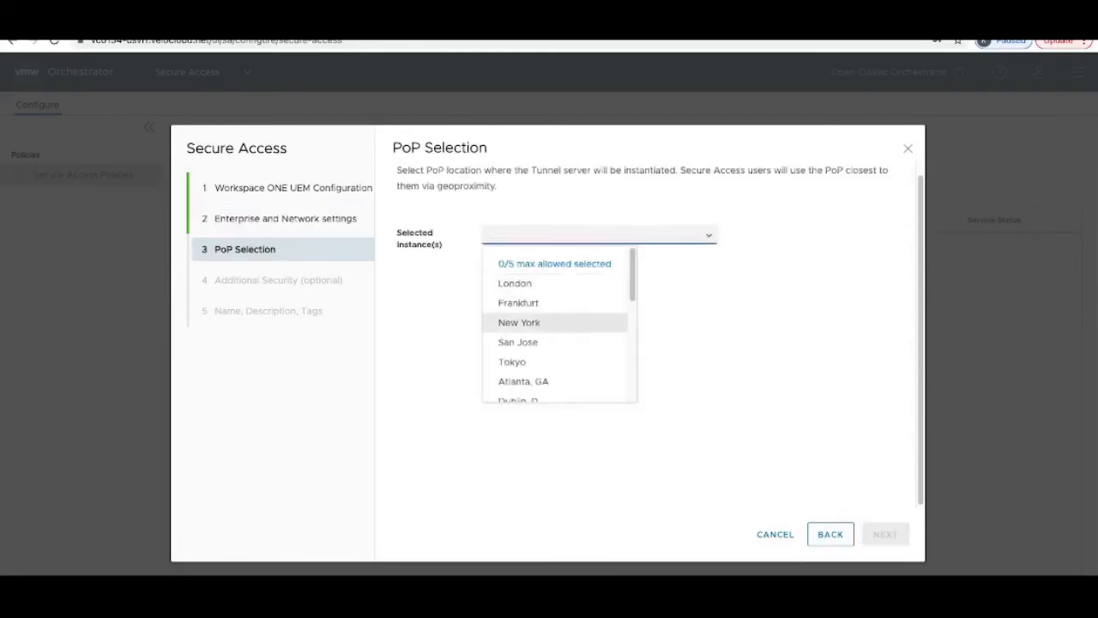
scroll(532, 343, "down", 4)
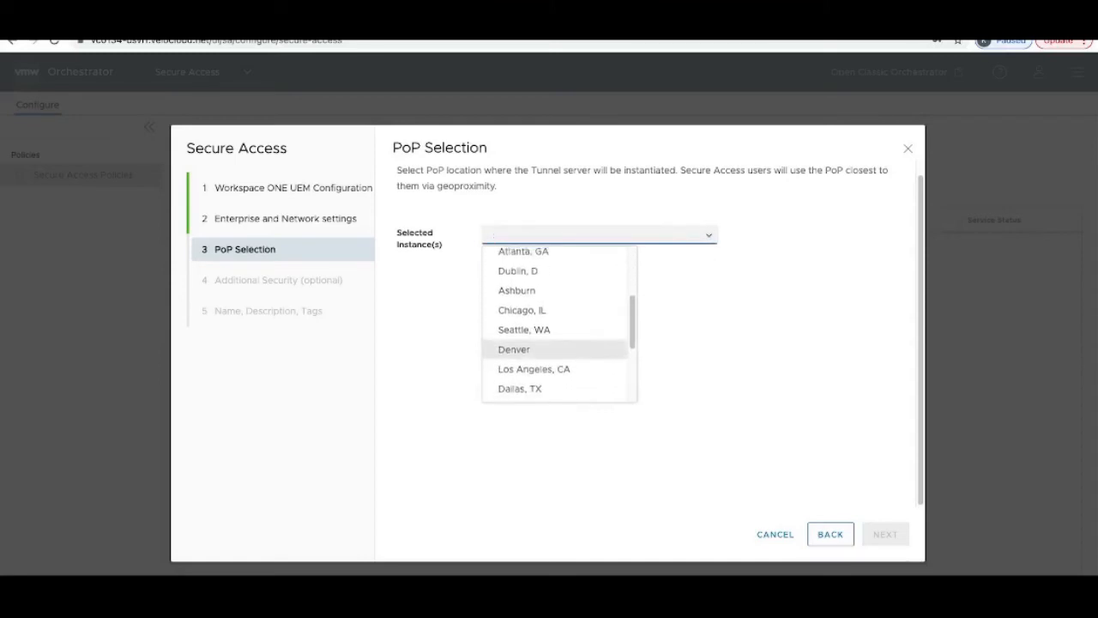
scroll(532, 344, "up", 4)
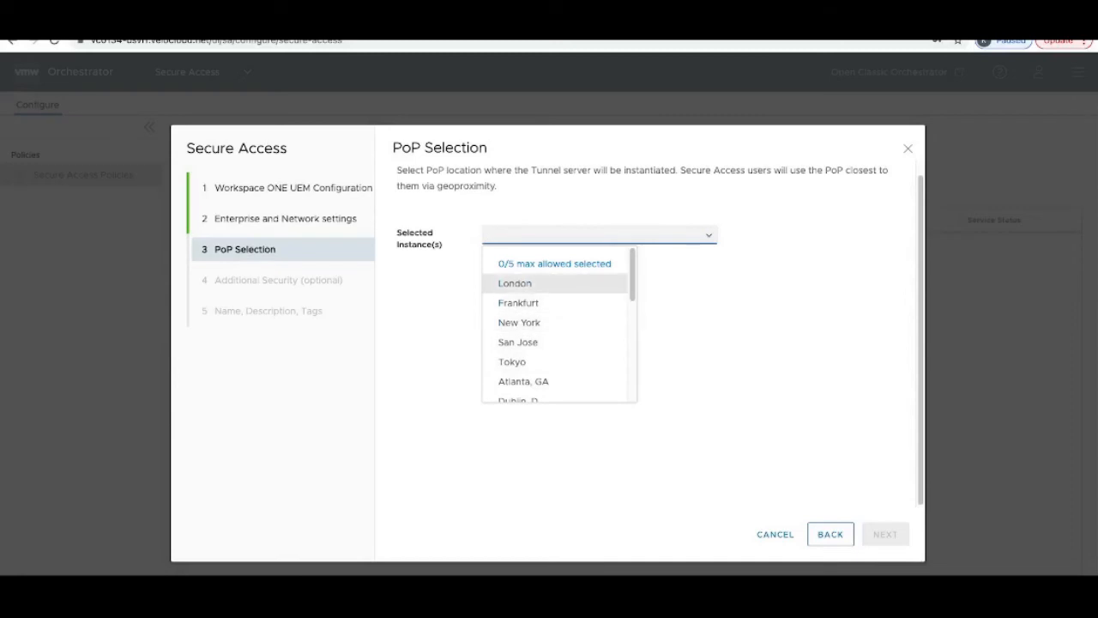
left_click(514, 283)
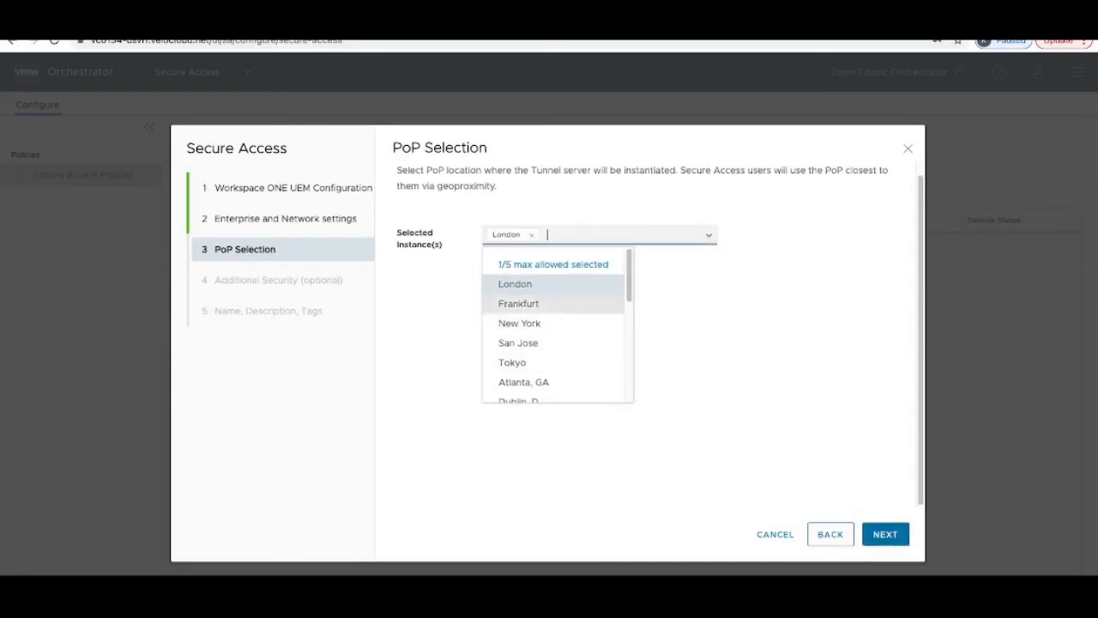
left_click(518, 303)
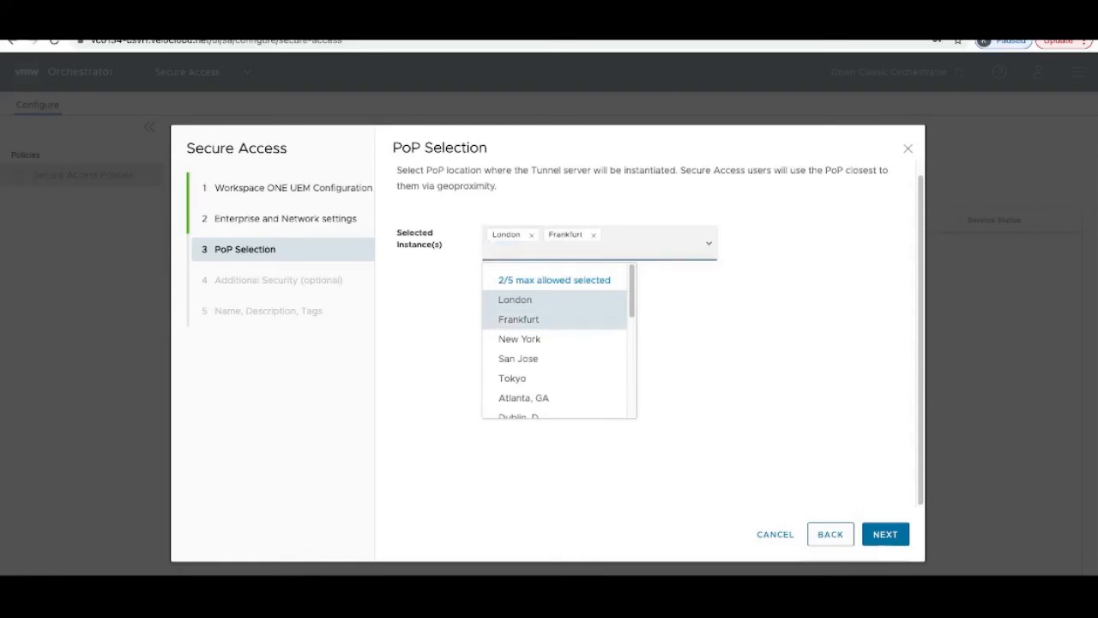
left_click(730, 378)
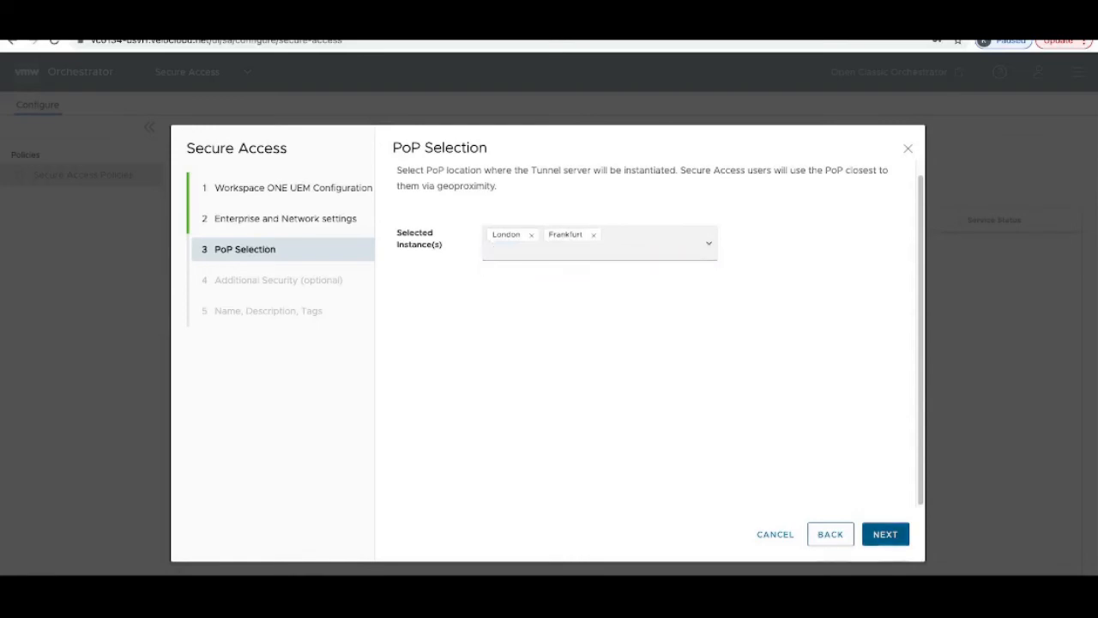
left_click(885, 534)
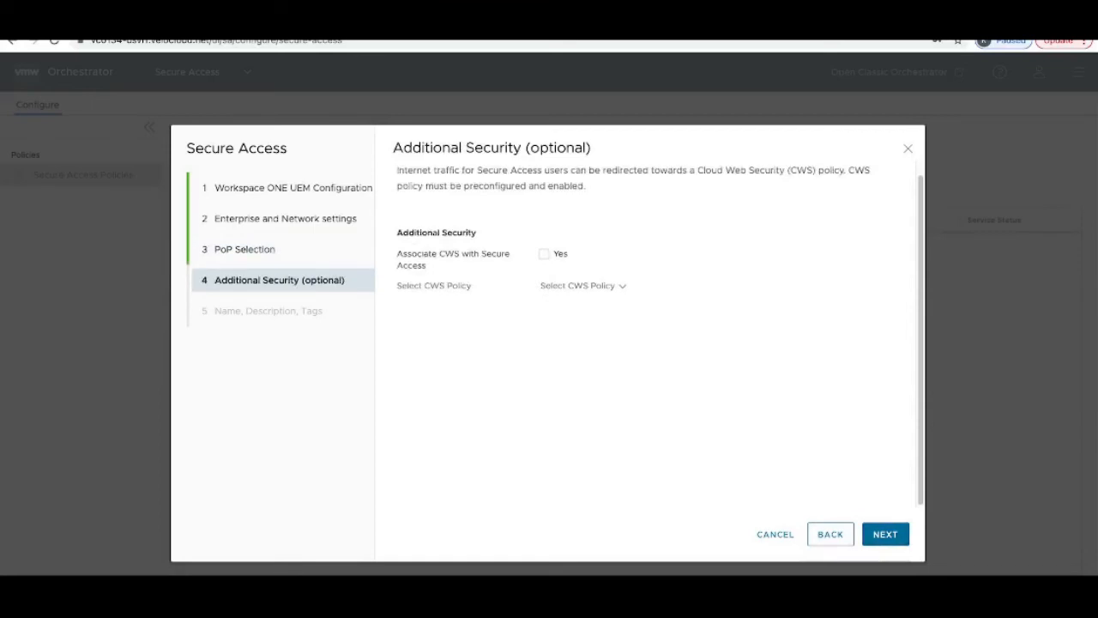
Step: Associate CWS with Secure Access using the CWS1 policy
left_click(544, 254)
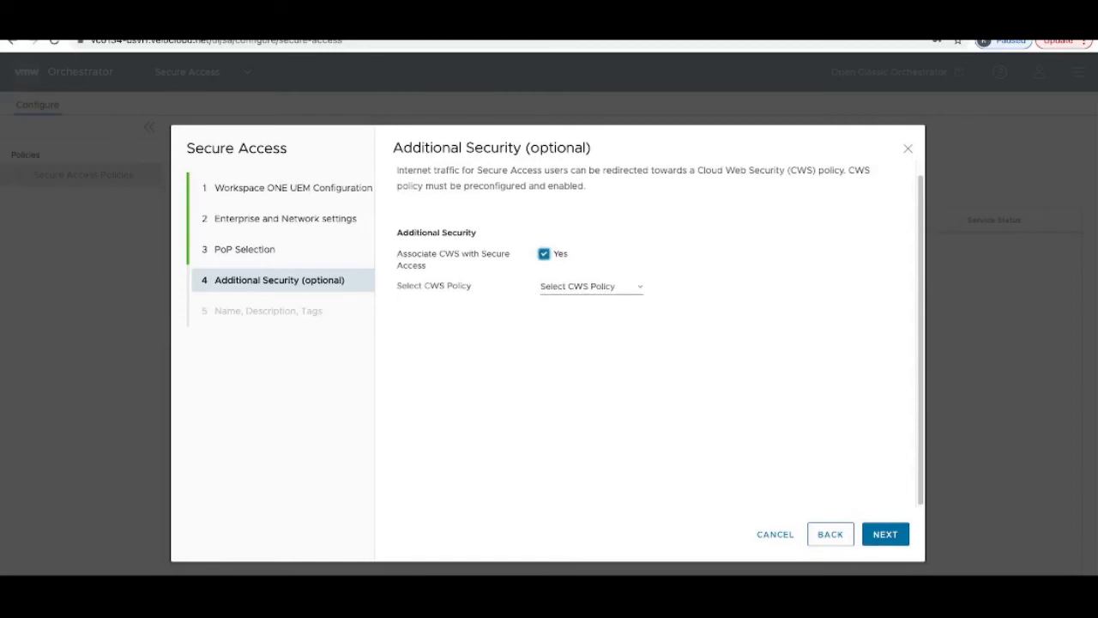
left_click(591, 287)
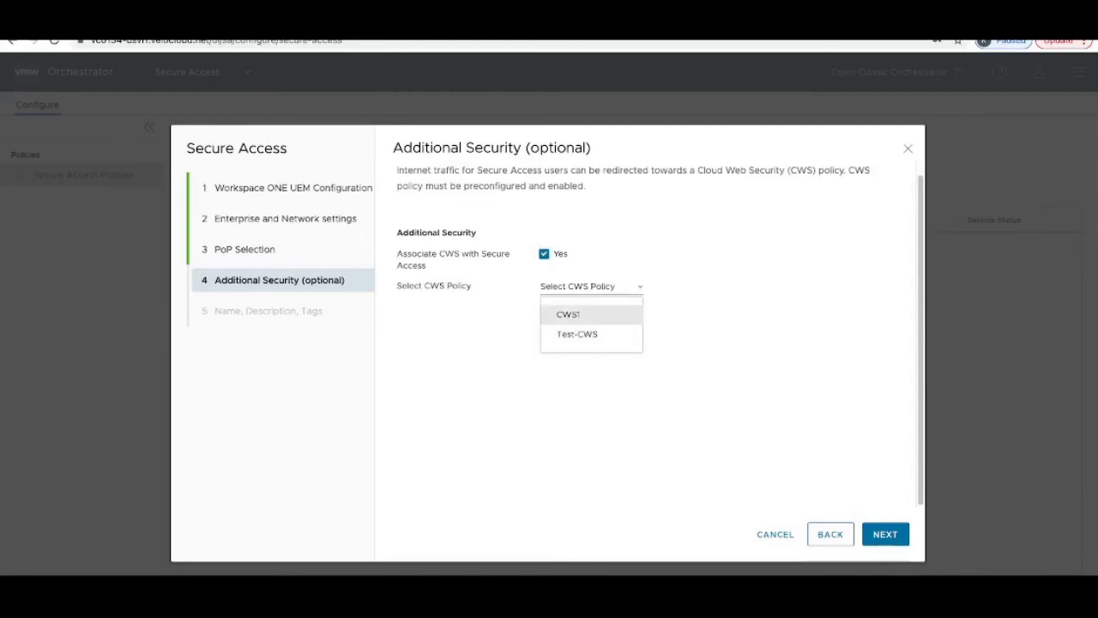
left_click(568, 314)
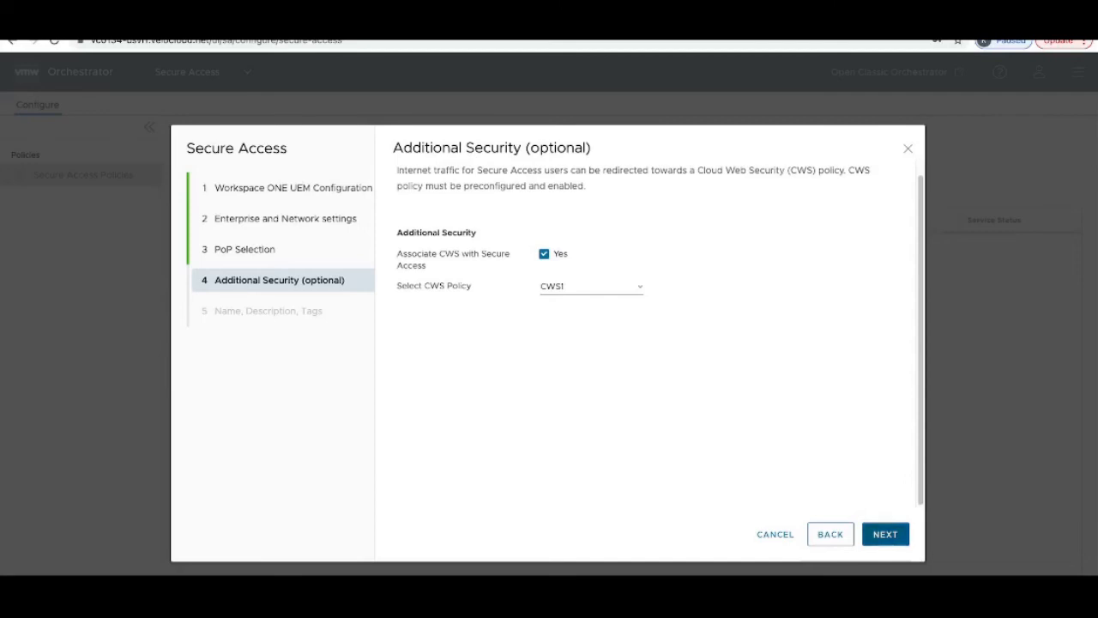
left_click(884, 534)
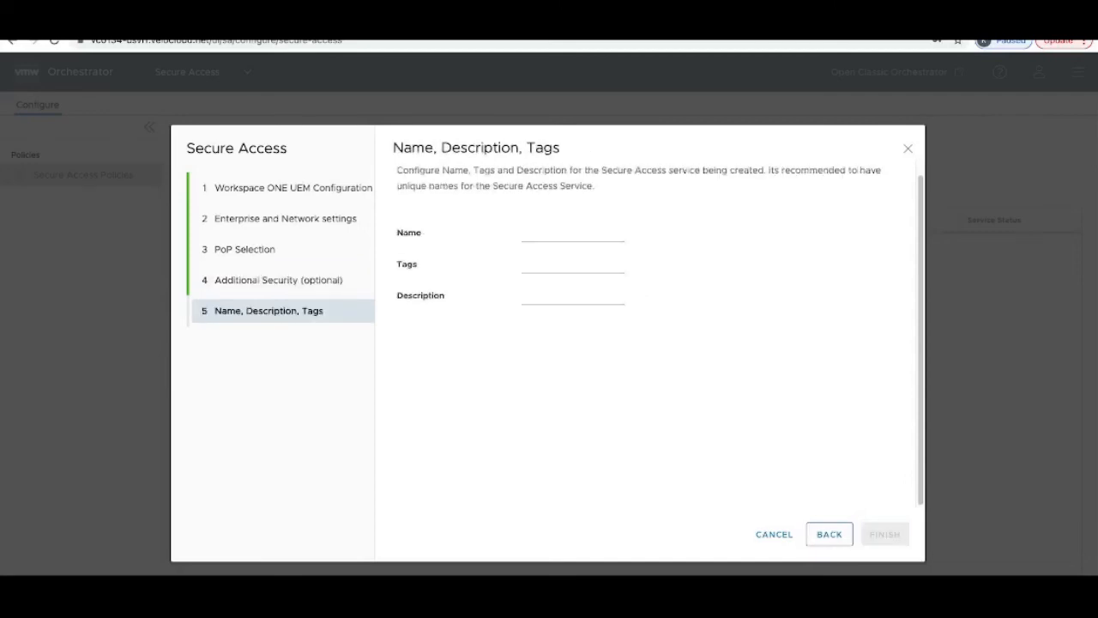
Step: Name the service gitex with description demo and finish the wizard
left_click(572, 233)
type("gitex")
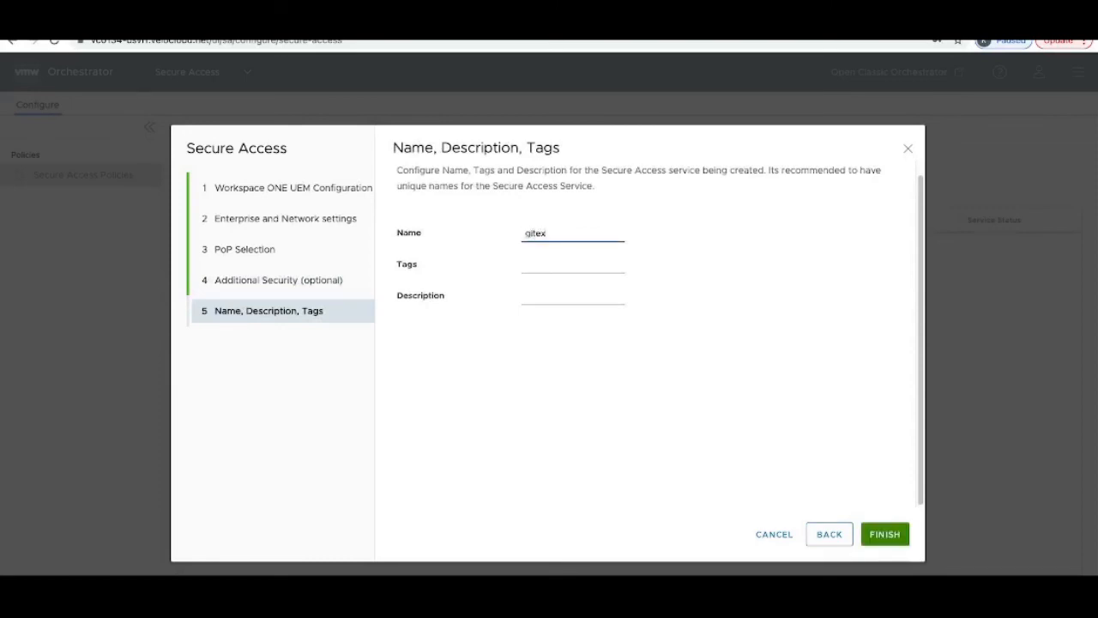
key("Tab")
key("Tab")
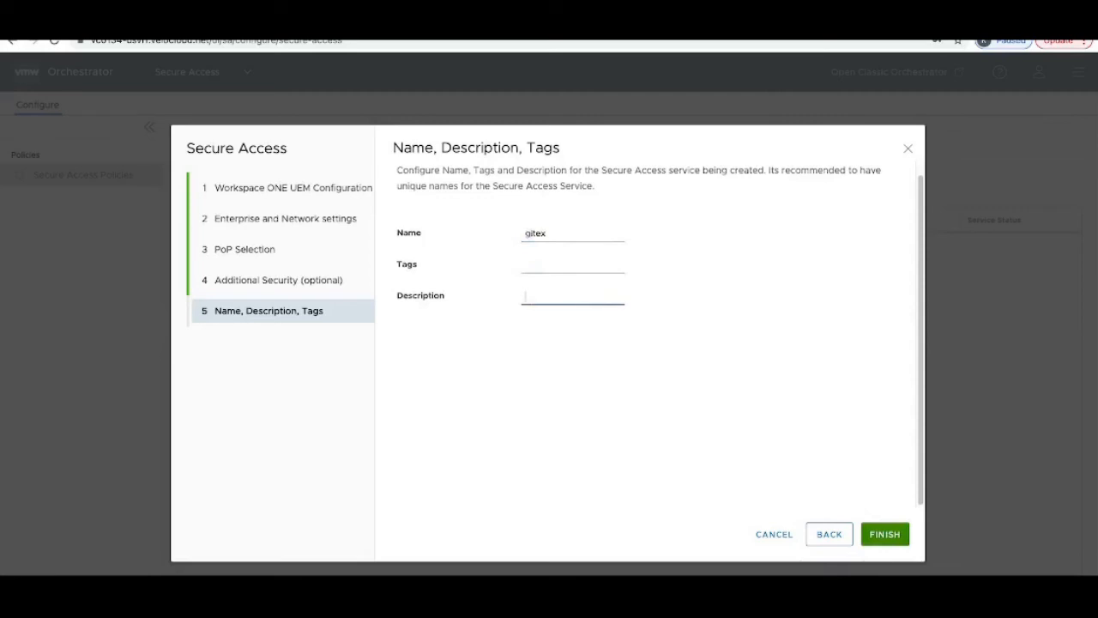
type("demo")
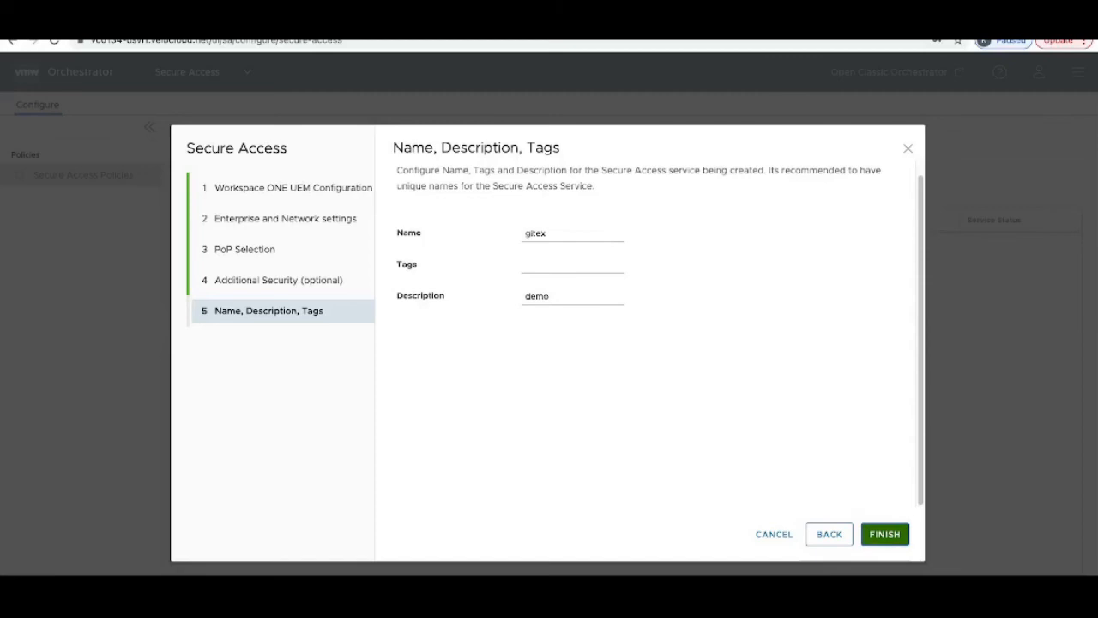
left_click(885, 533)
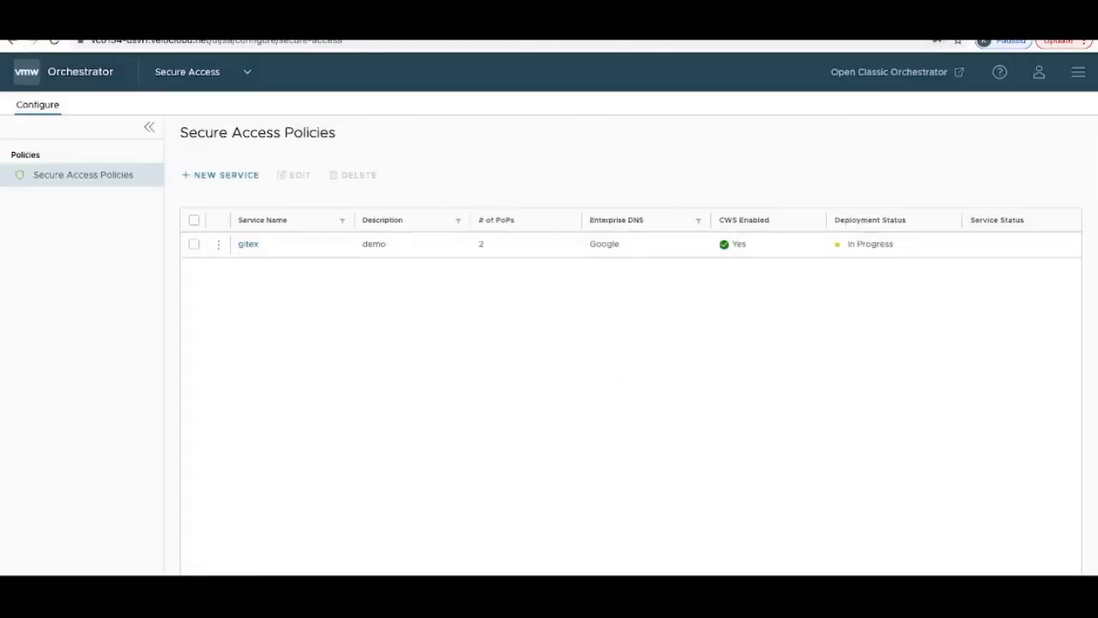